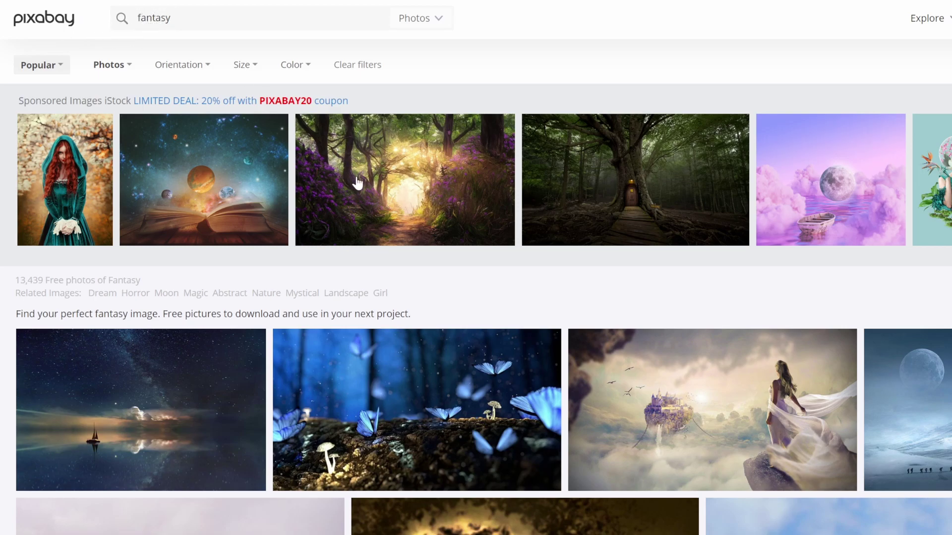
scroll(476, 255, down, 5)
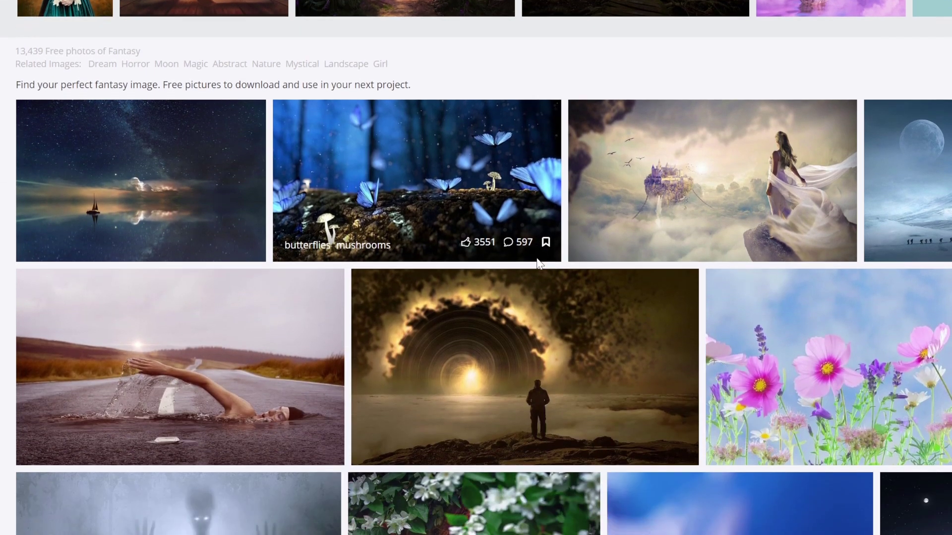
scroll(539, 263, down, 4)
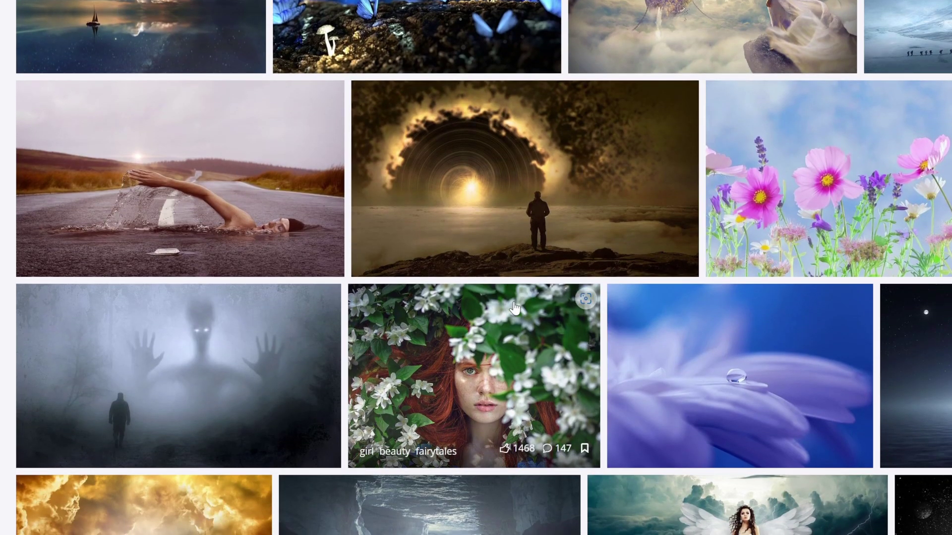
scroll(515, 308, down, 2)
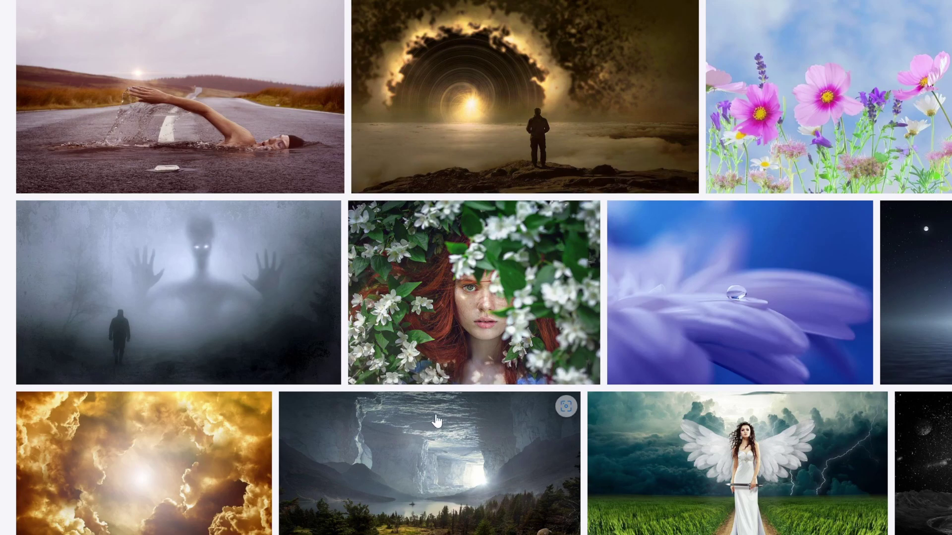
scroll(429, 380, down, 2)
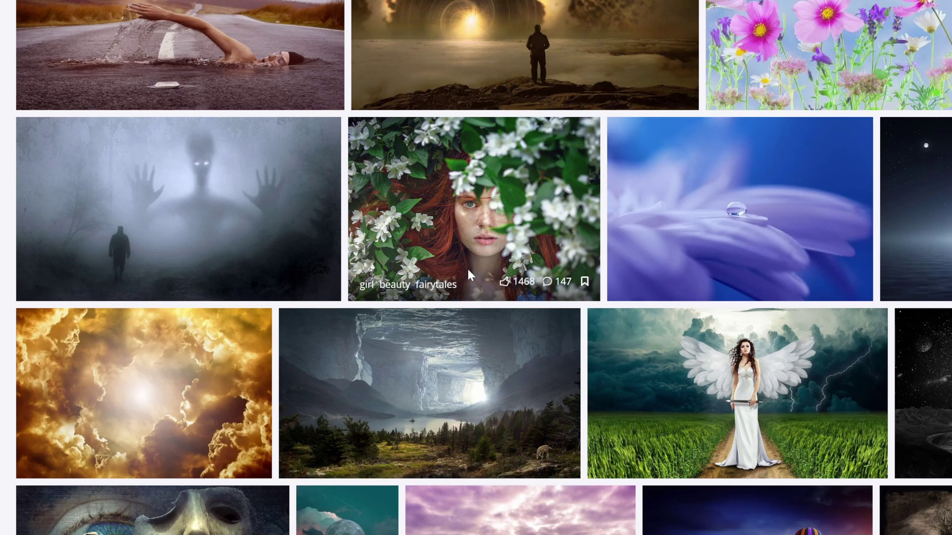
scroll(467, 268, down, 5)
scroll(467, 277, down, 10)
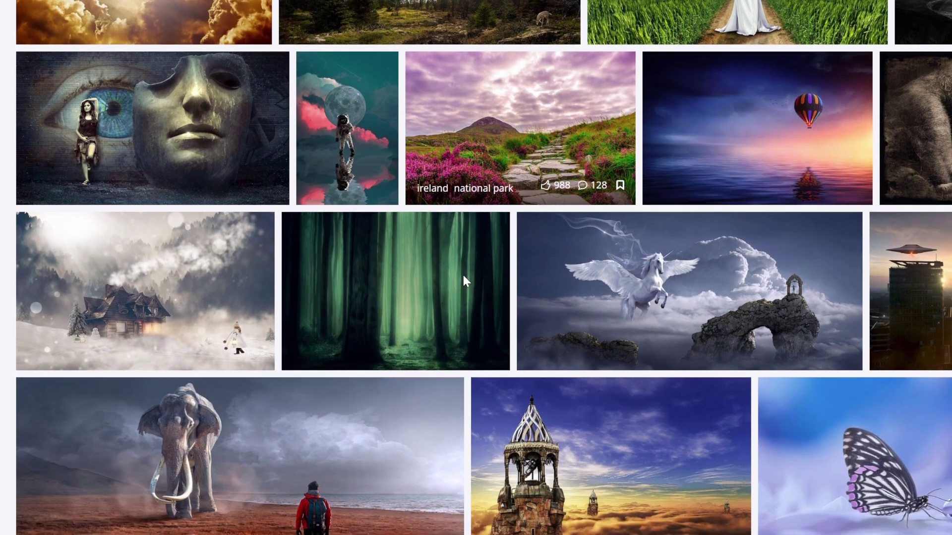
scroll(455, 281, down, 15)
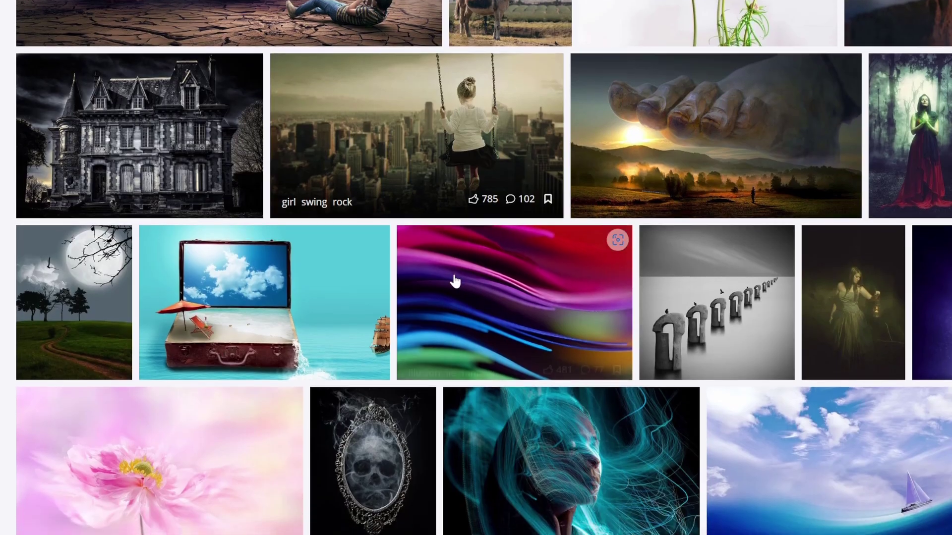
scroll(448, 277, down, 10)
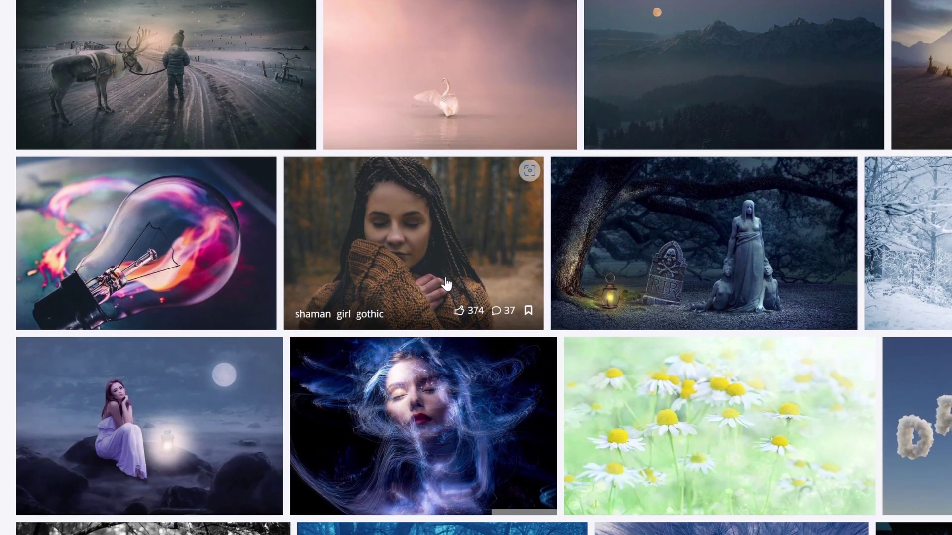
scroll(442, 286, down, 4)
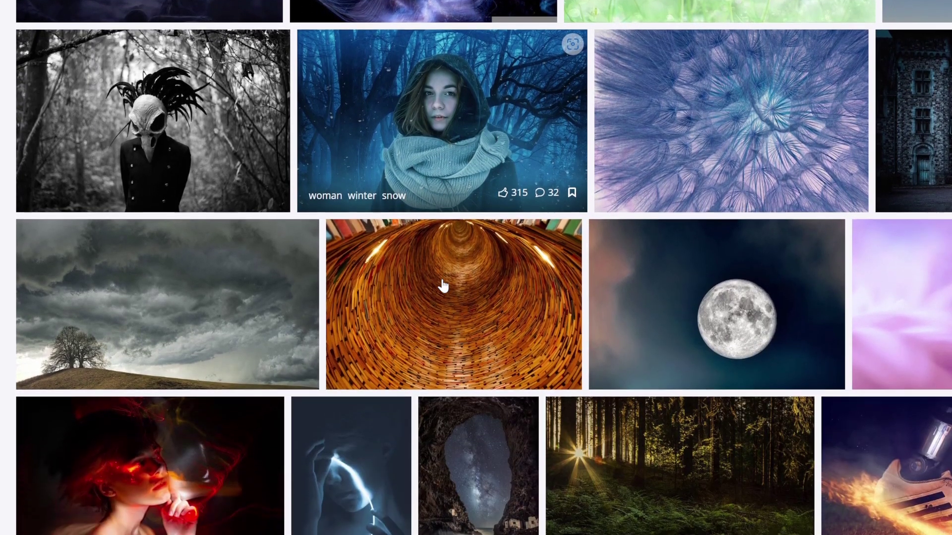
scroll(443, 286, down, 4)
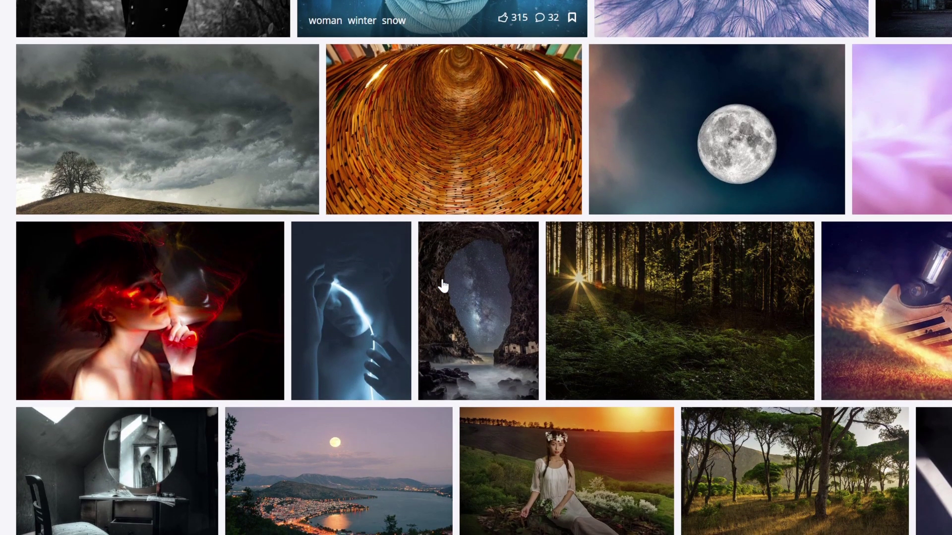
scroll(443, 286, down, 12)
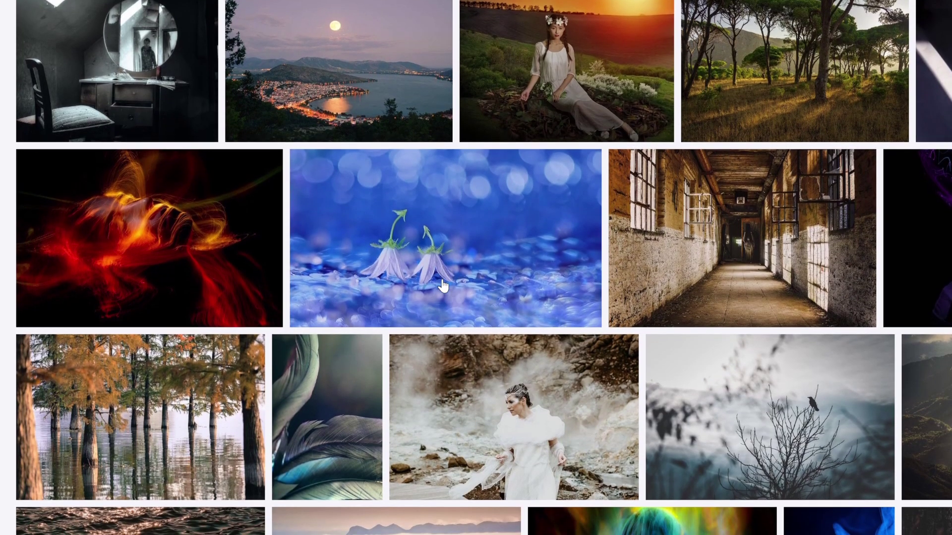
scroll(443, 286, down, 9)
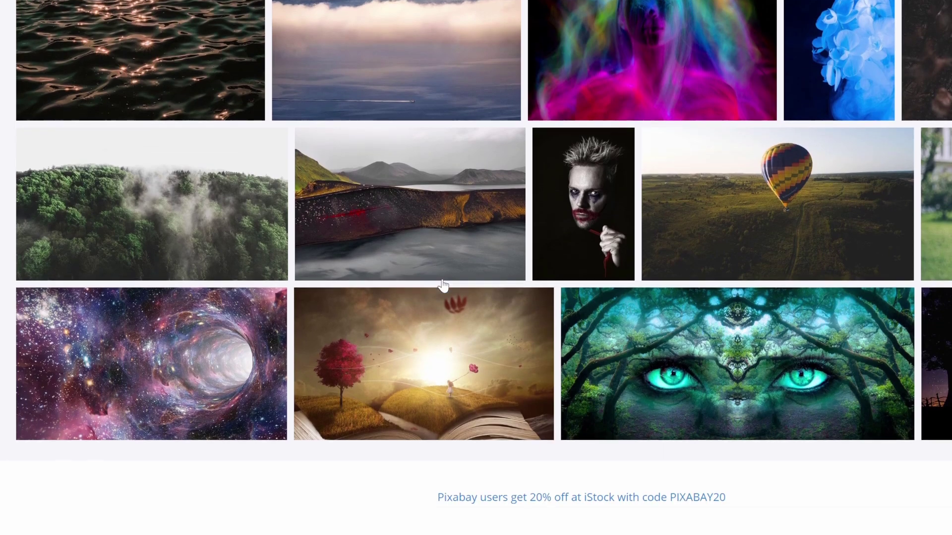
scroll(572, 322, up, 9)
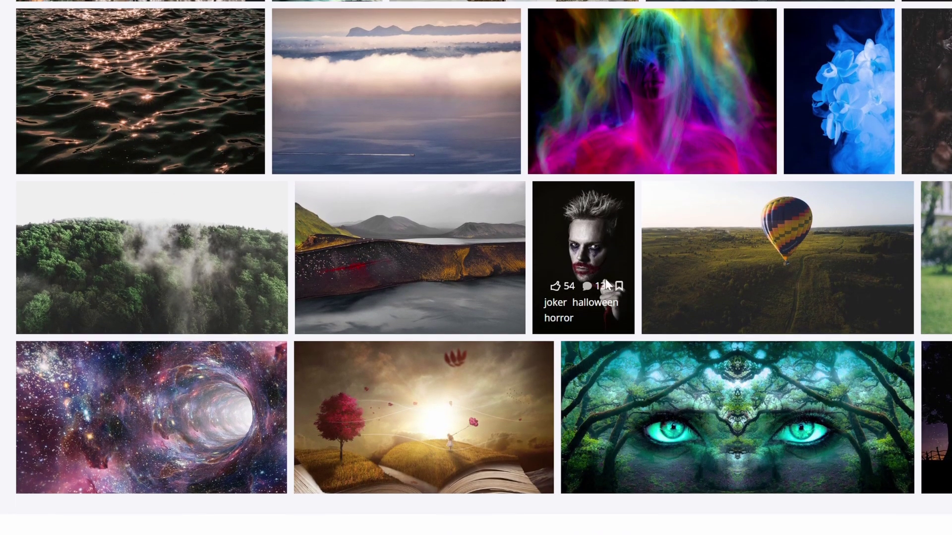
scroll(593, 295, up, 10)
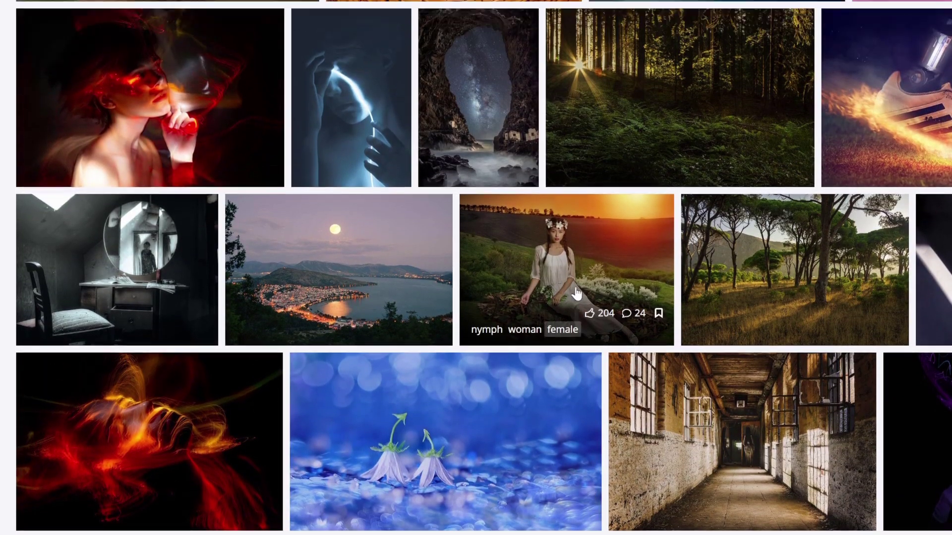
scroll(575, 293, up, 8)
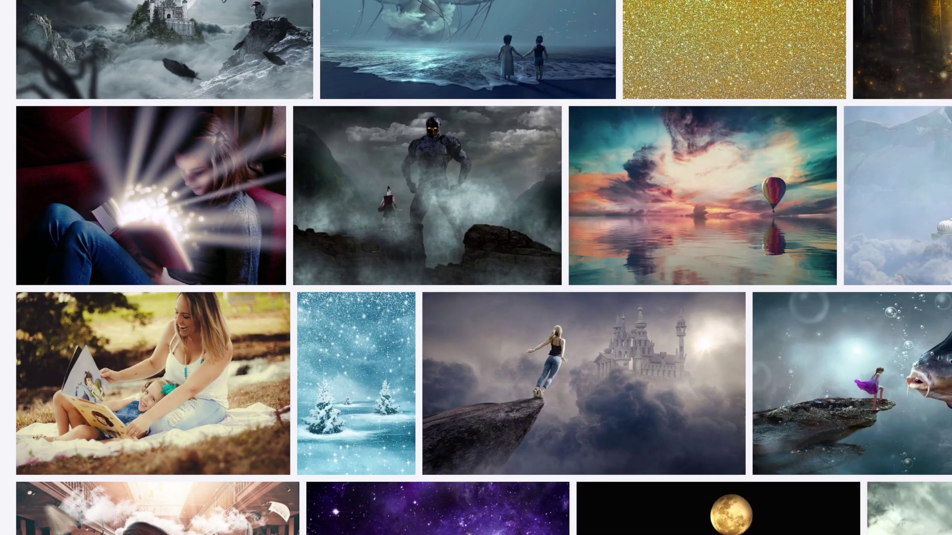
scroll(894, 204, up, 20)
scroll(768, 251, down, 9)
scroll(770, 257, down, 3)
scroll(723, 272, up, 4)
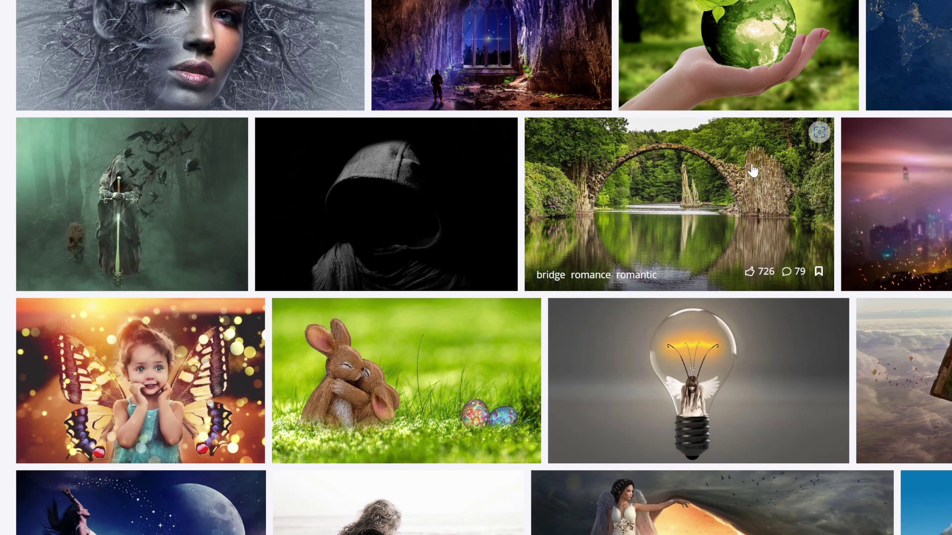
scroll(740, 176, up, 3)
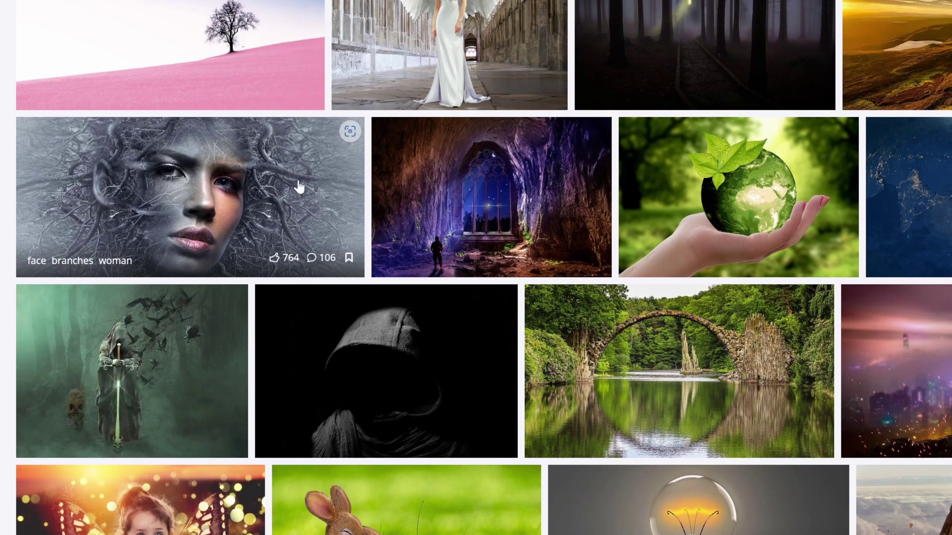
scroll(394, 208, up, 1)
scroll(662, 270, down, 6)
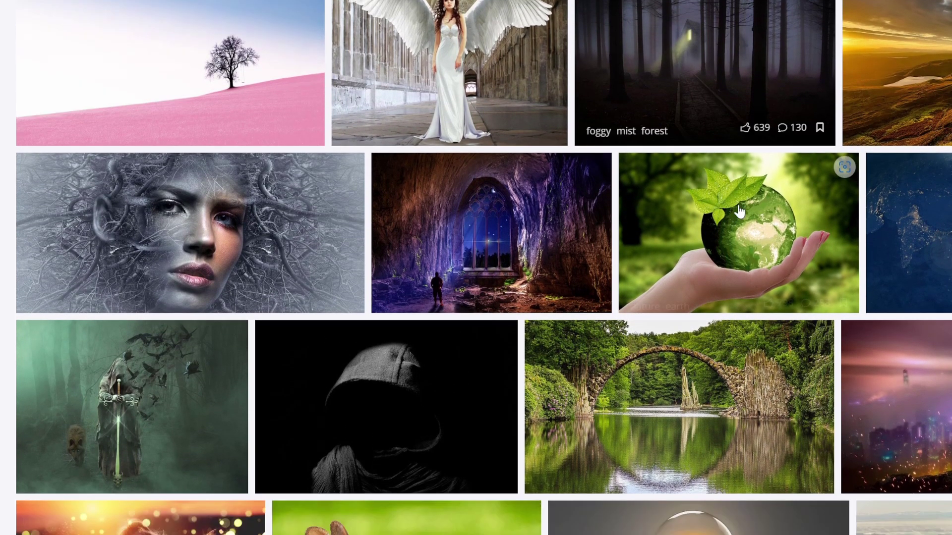
scroll(662, 270, down, 4)
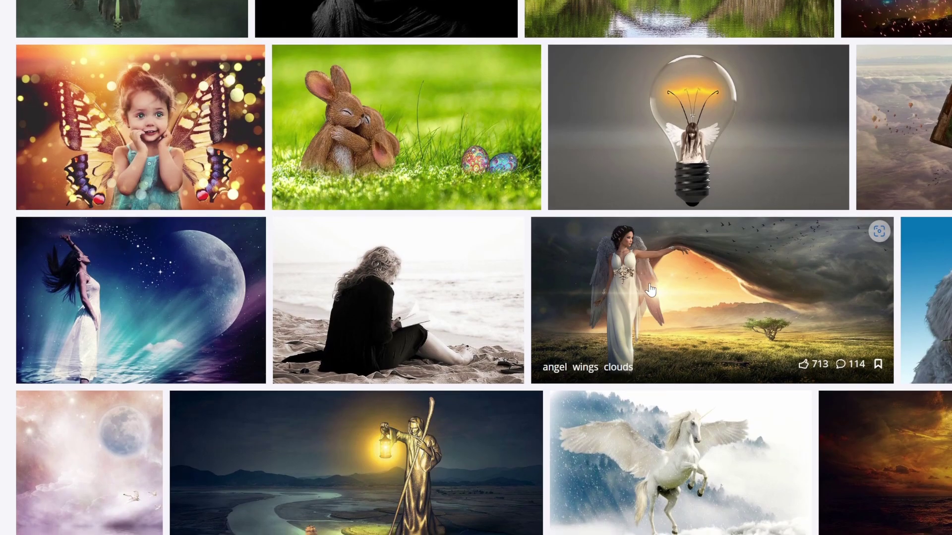
scroll(649, 292, down, 5)
scroll(650, 295, down, 16)
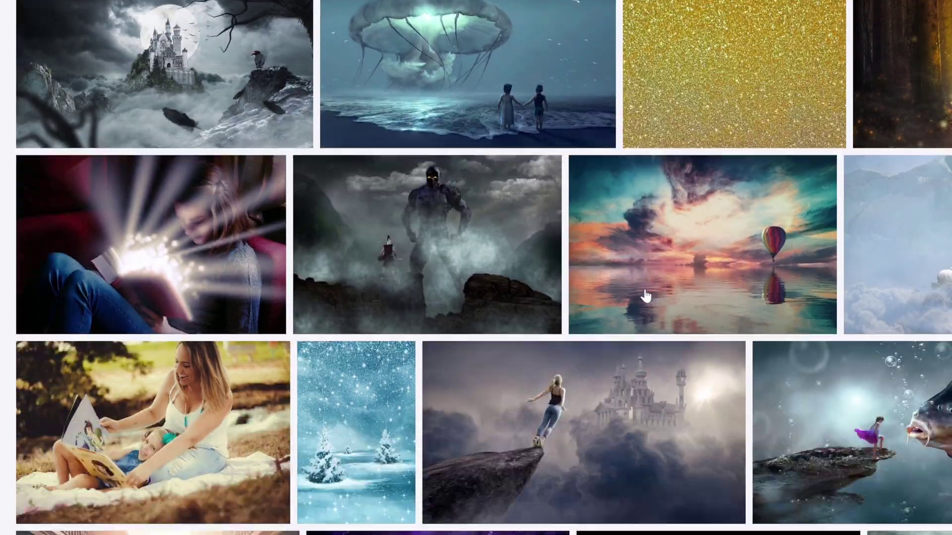
scroll(643, 298, down, 10)
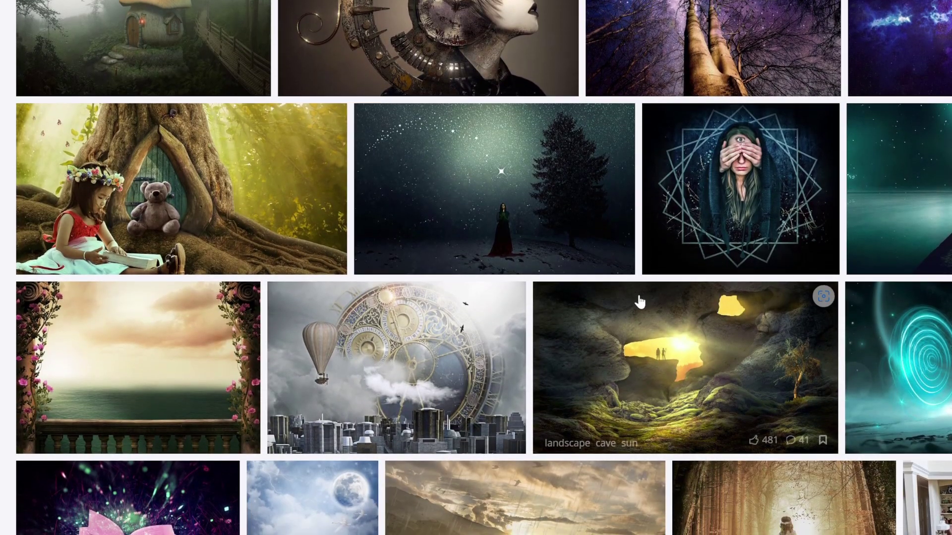
scroll(514, 212, up, 2)
scroll(349, 260, up, 2)
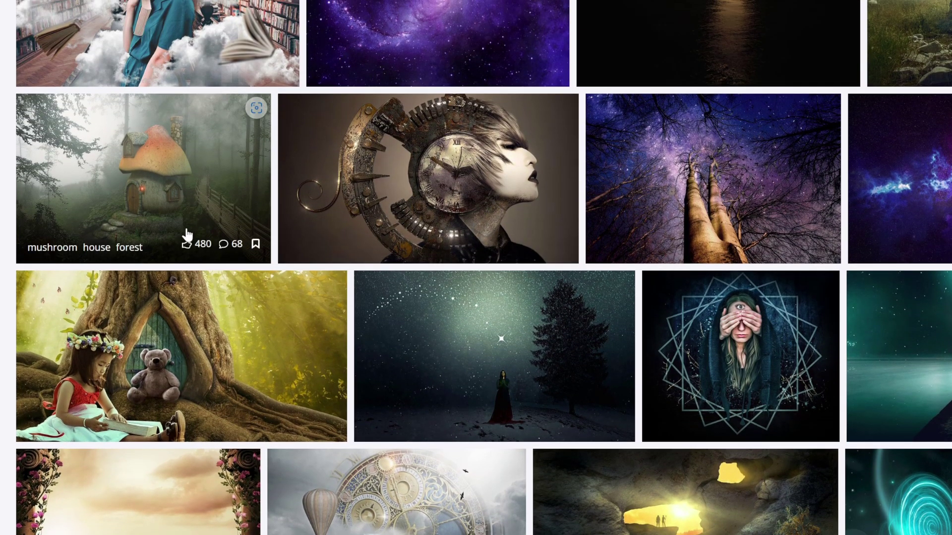
scroll(475, 310, down, 5)
scroll(475, 310, down, 3)
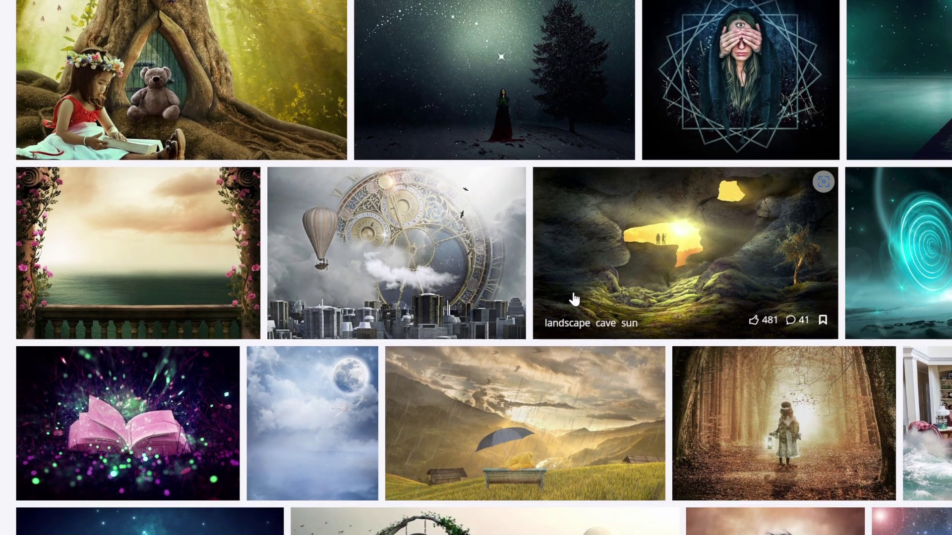
scroll(469, 248, up, 1)
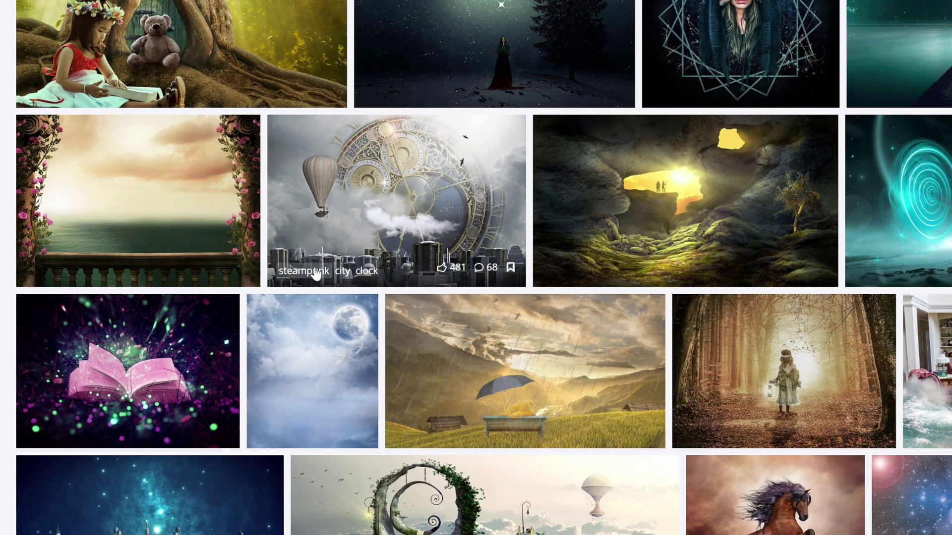
scroll(386, 188, down, 15)
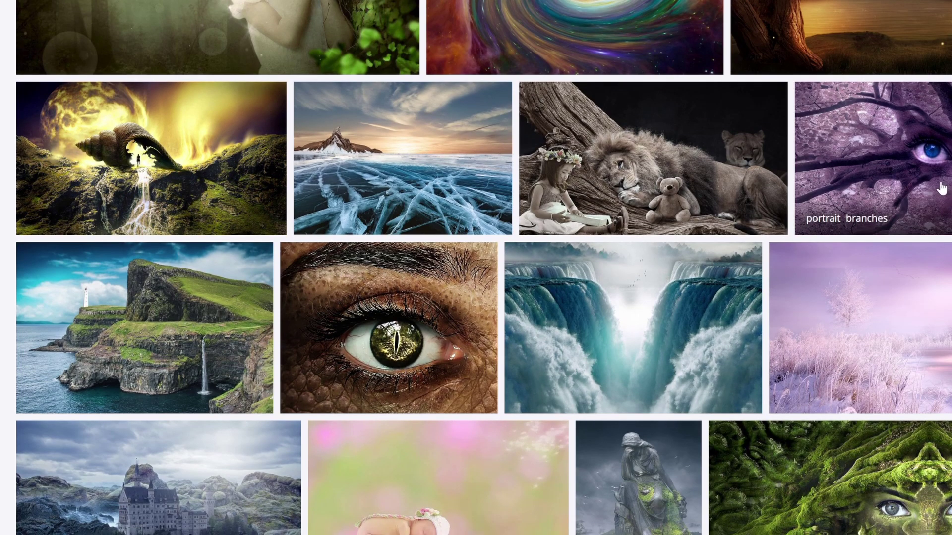
Scroll the Discord chat down to the Midjourney Bot's --iw 3 demon-woman result
scroll(801, 238, down, 5)
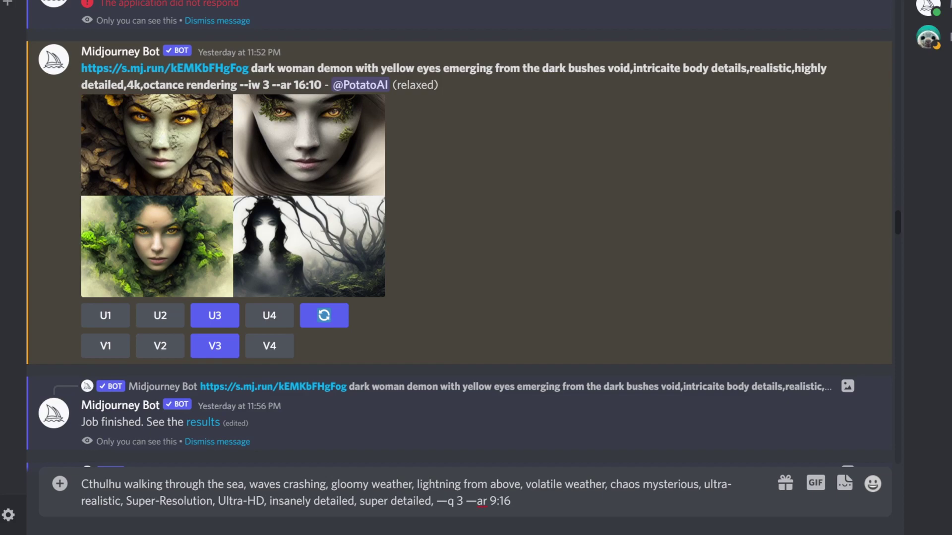
Highlight 'iw 3' in the prompt, then enlarge the demon-woman image grid
double_click(253, 84)
drag(261, 86, 270, 85)
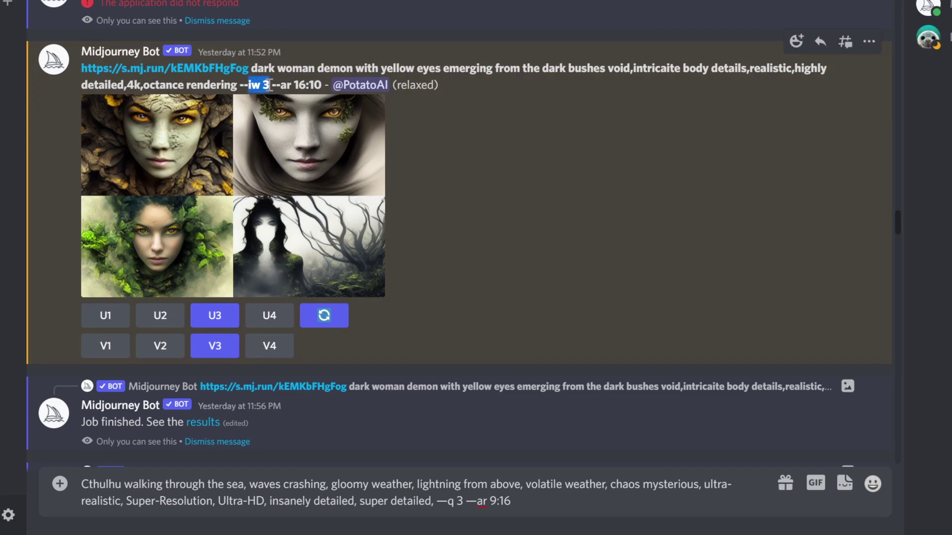
click(271, 85)
click(185, 187)
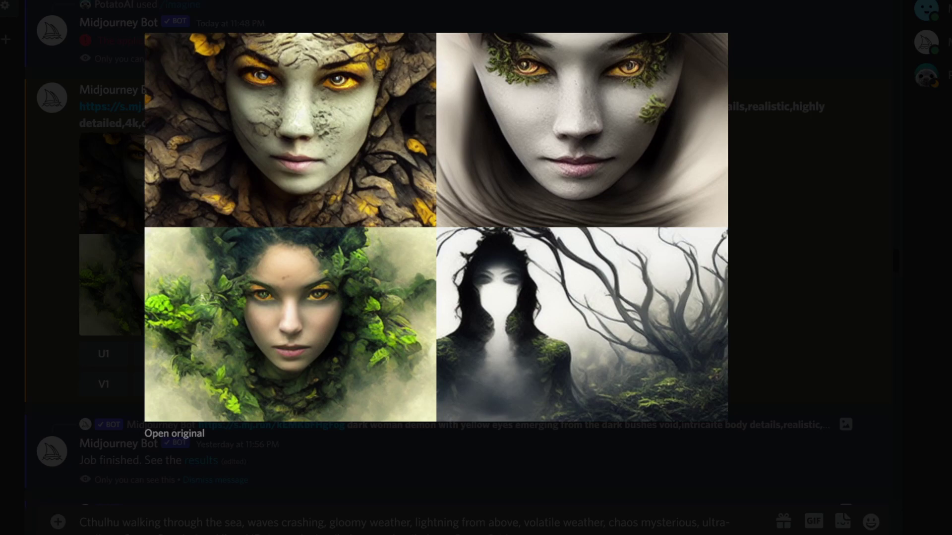
Close the enlarged demon-woman grid to return to the Midjourney Bot chat
click(843, 245)
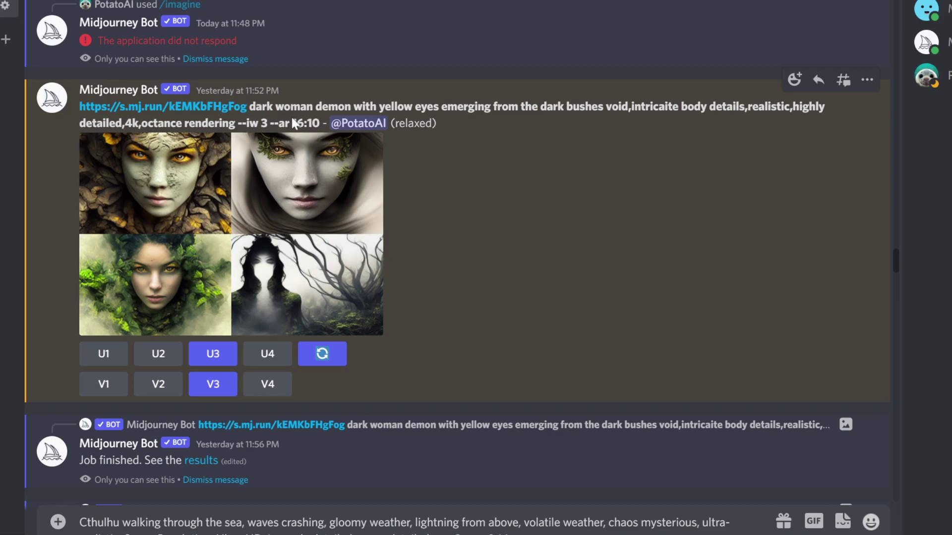
Enlarge and close the first two --iw 3 demon grids for a closer look
scroll(466, 238, down, 8)
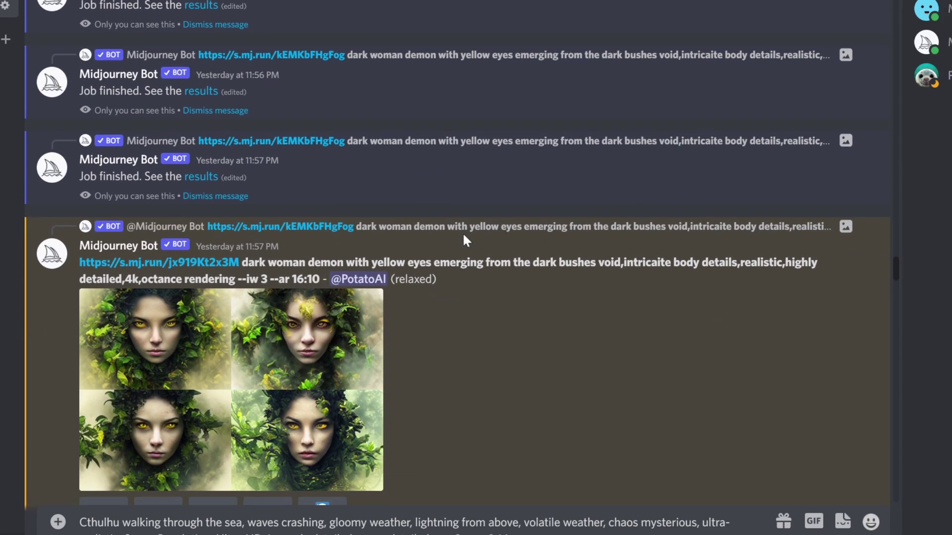
scroll(446, 231, up, 4)
scroll(443, 233, up, 2)
scroll(407, 266, down, 7)
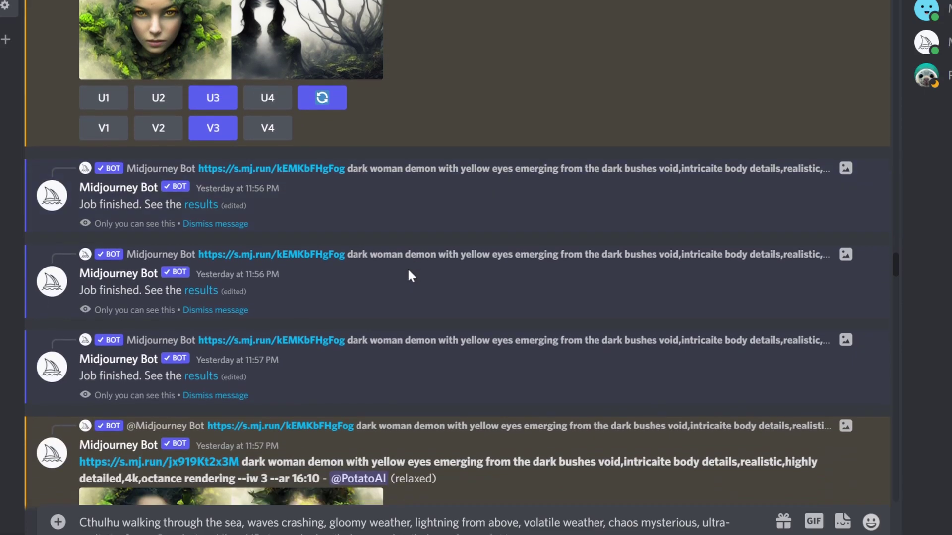
click(208, 294)
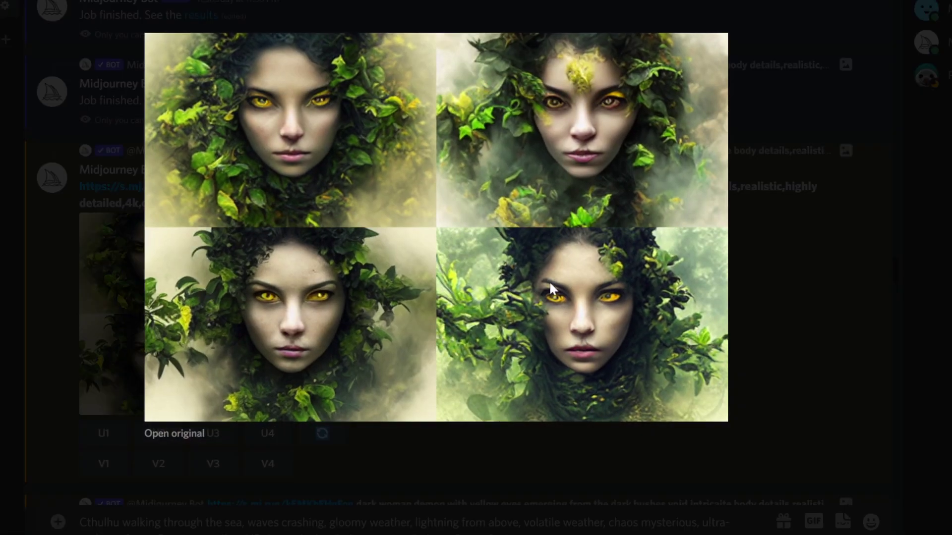
click(817, 293)
scroll(401, 297, down, 8)
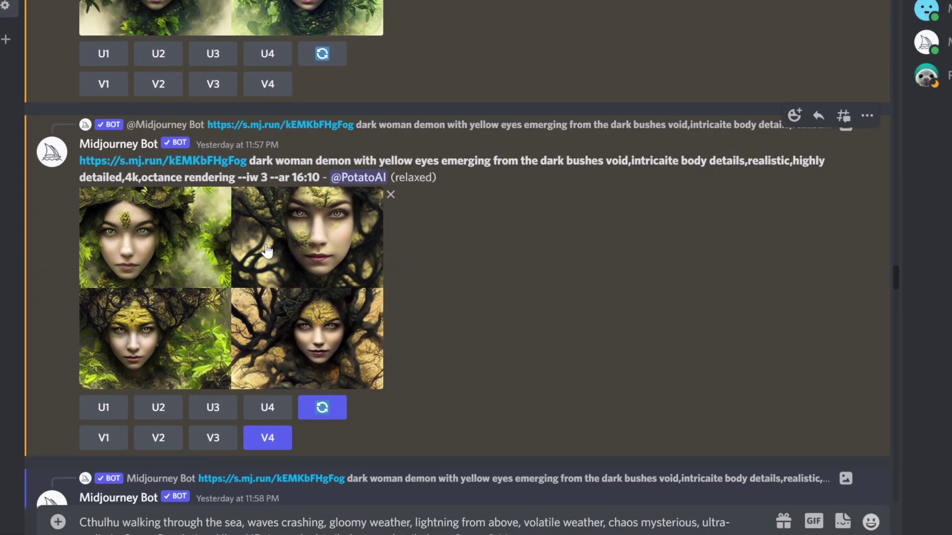
click(300, 312)
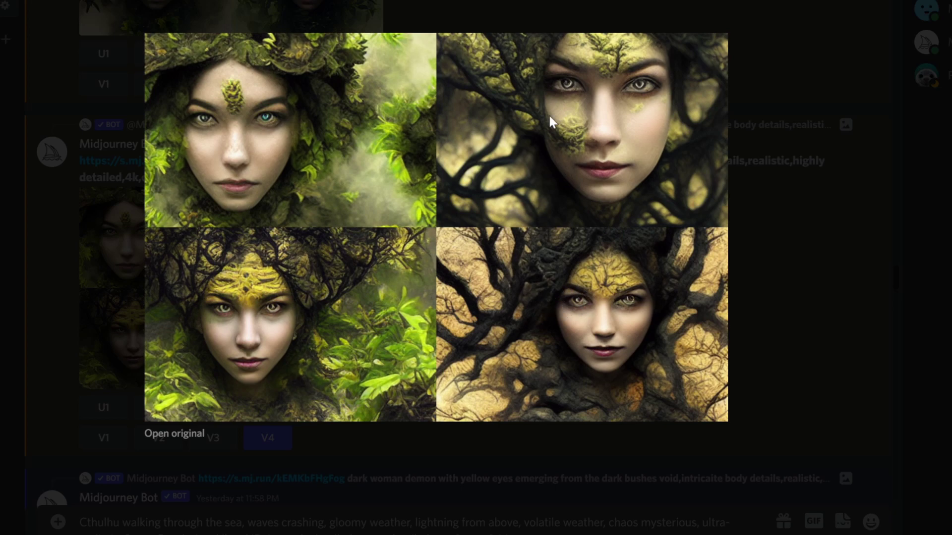
click(786, 300)
Inspect the branch-covered demon grid twice, then enlarge the newest yellow grid
scroll(469, 293, down, 6)
scroll(466, 298, down, 5)
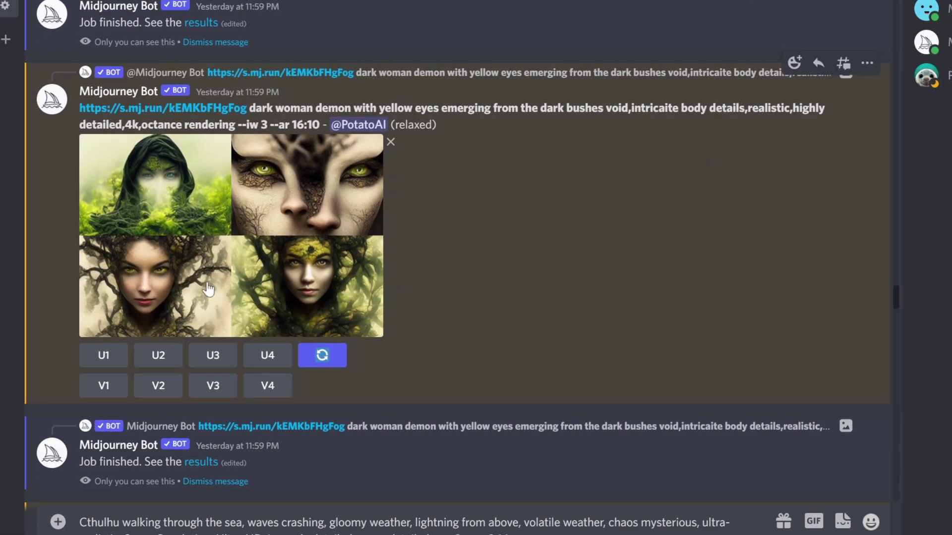
click(189, 285)
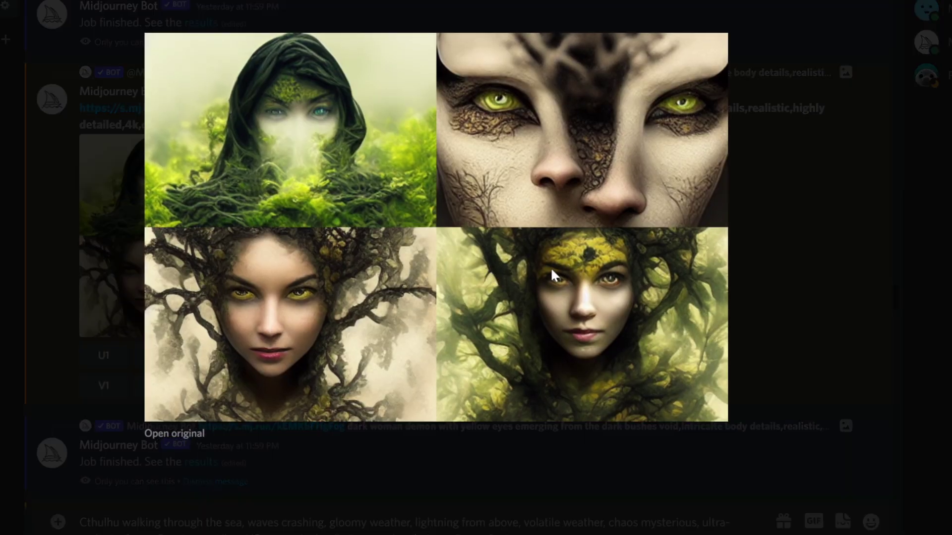
click(792, 279)
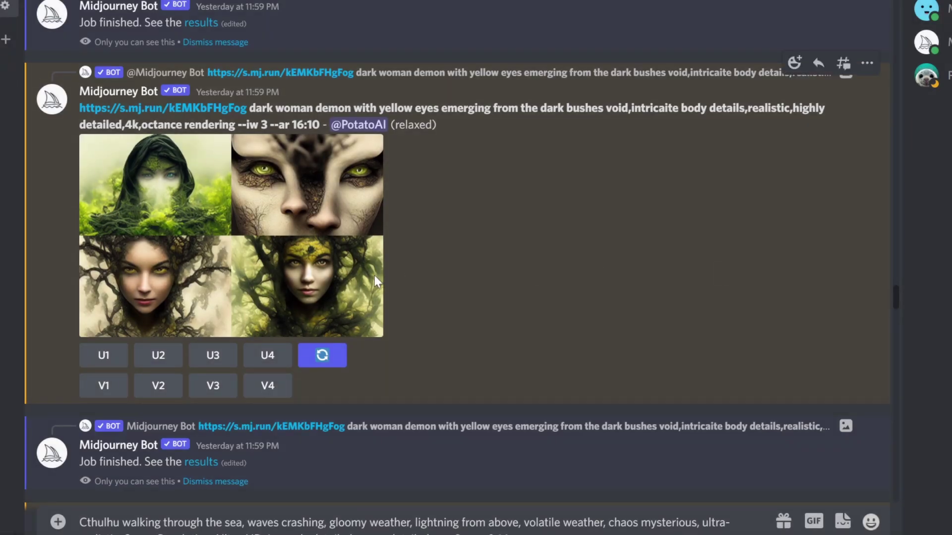
click(174, 291)
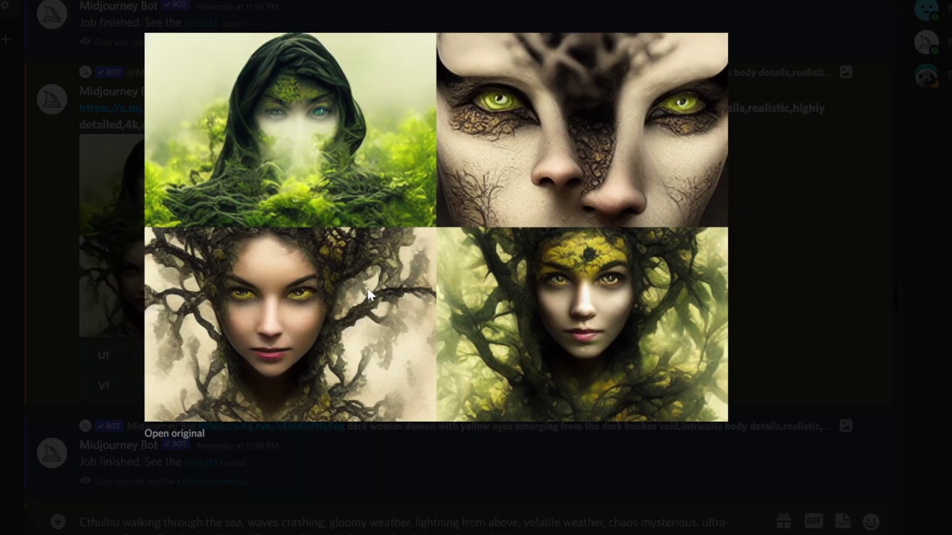
click(775, 301)
scroll(489, 307, down, 6)
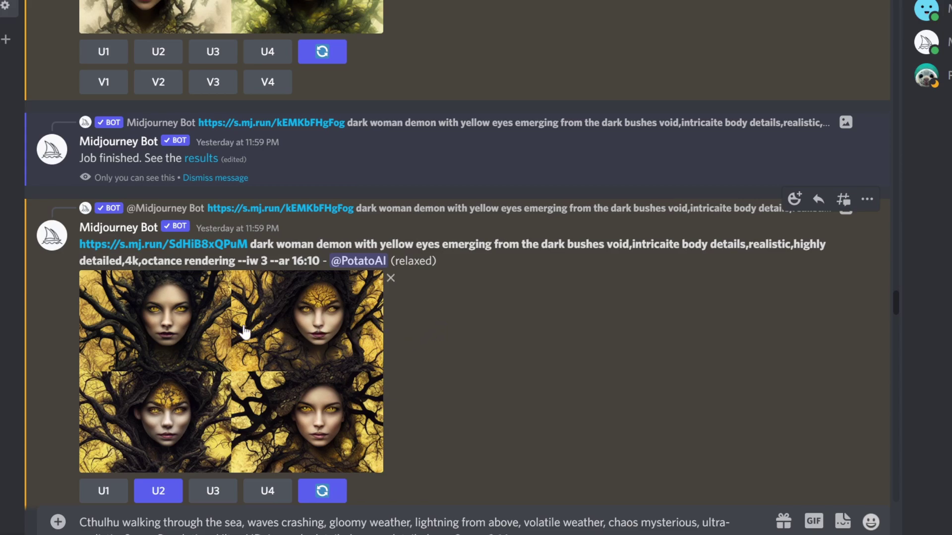
click(189, 326)
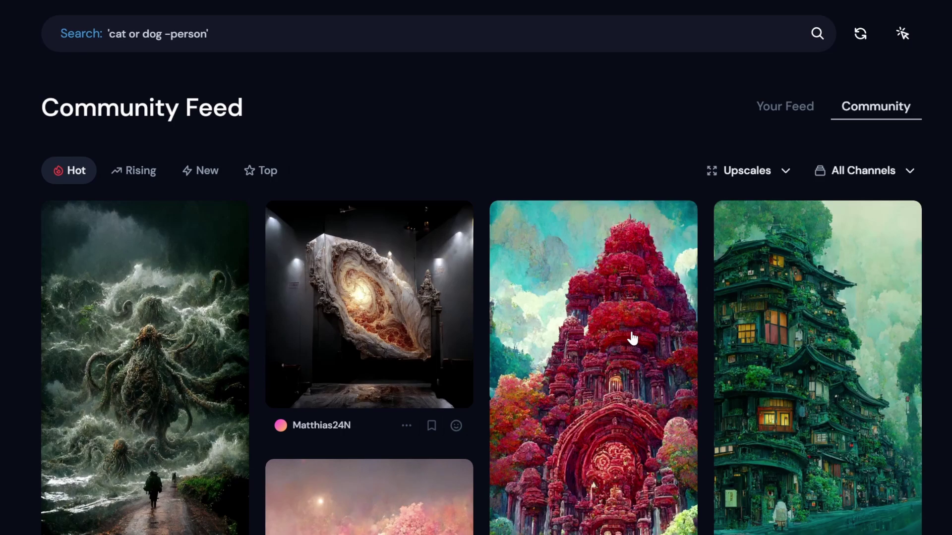
Find the Cthulhu sea-waves card in the Hot feed and open its prompt details
scroll(616, 323, down, 2)
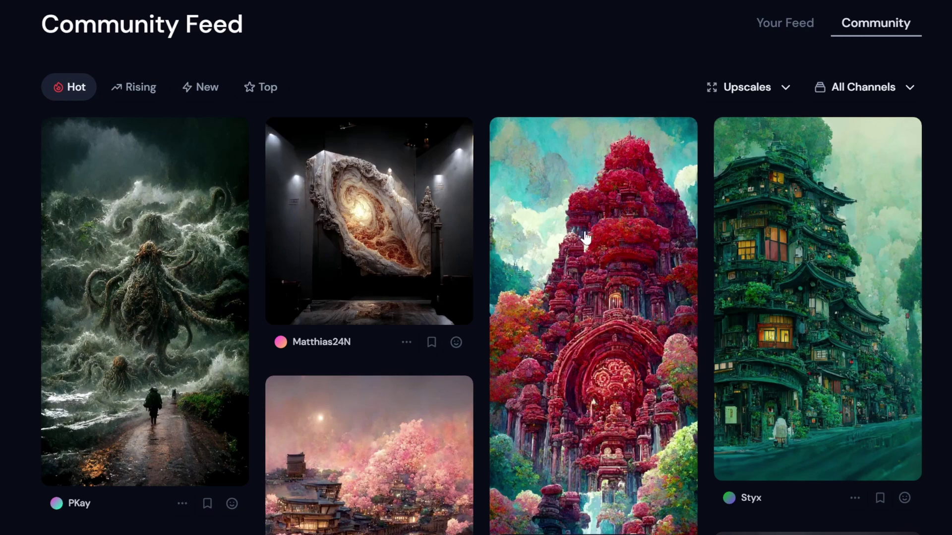
mouse_move(198, 290)
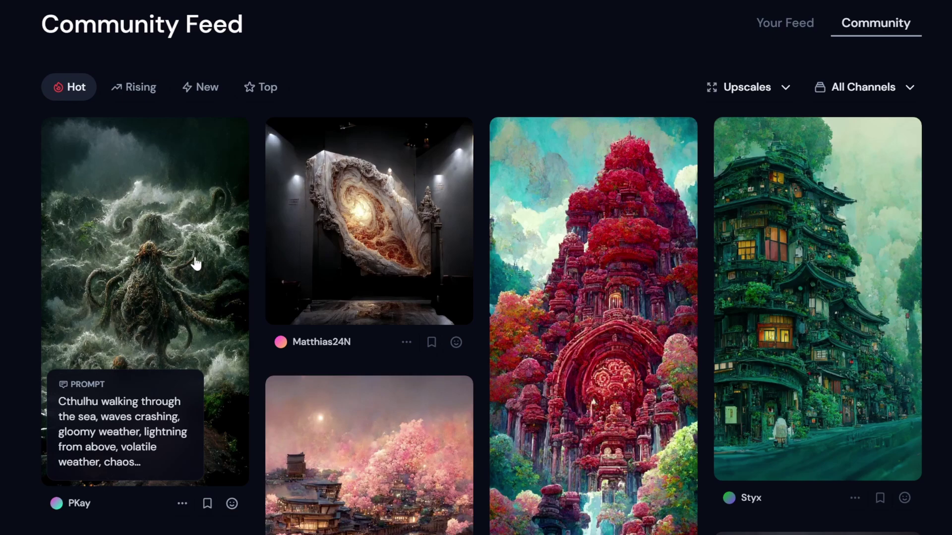
click(179, 298)
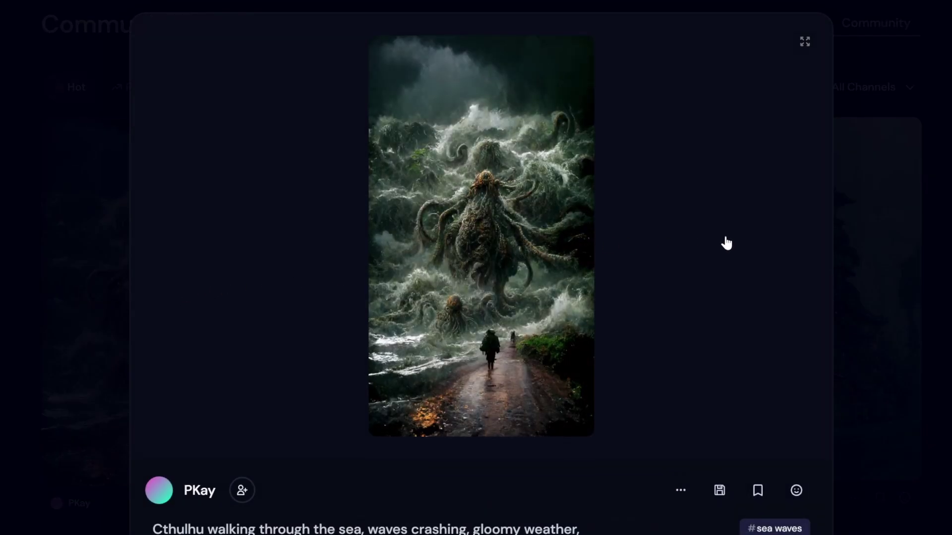
Copy the Cthulhu post's full command and bring it into the Discord message box
scroll(331, 291, down, 5)
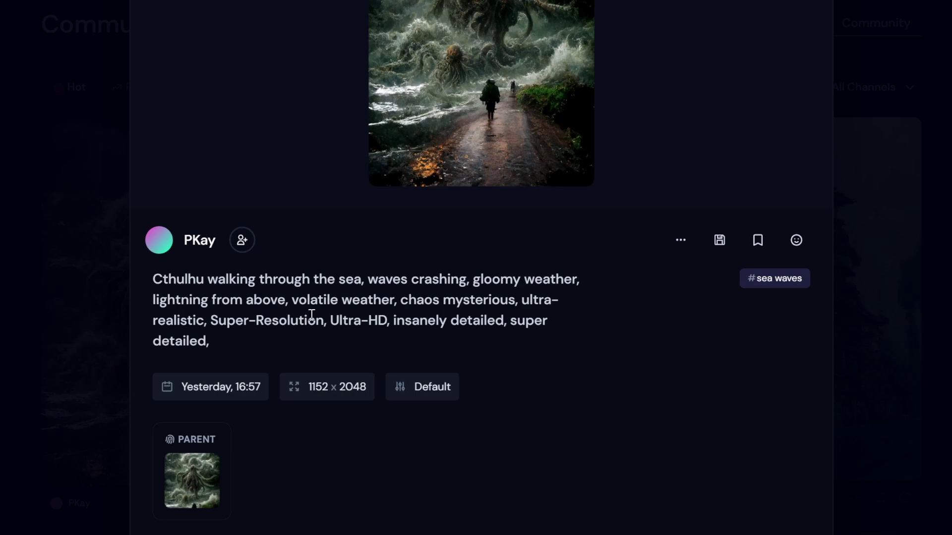
click(679, 246)
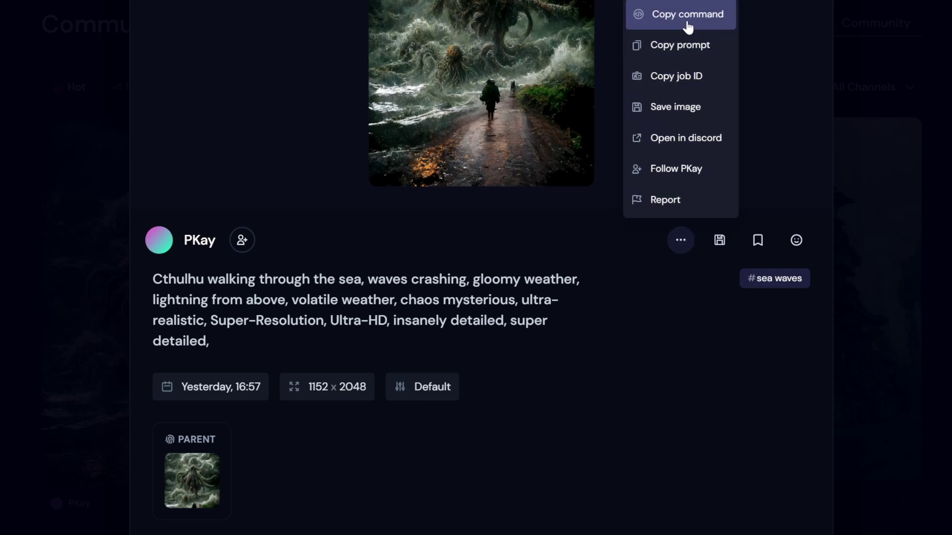
click(688, 15)
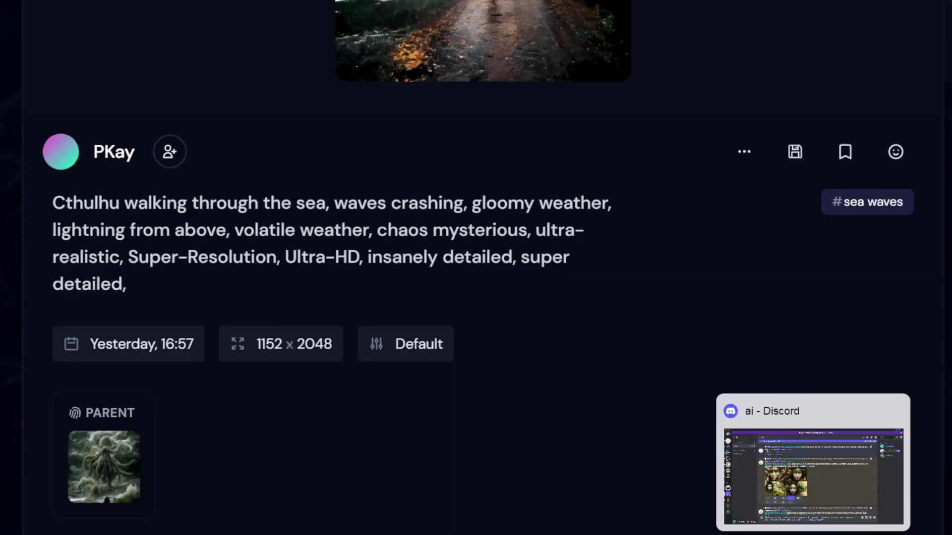
click(813, 461)
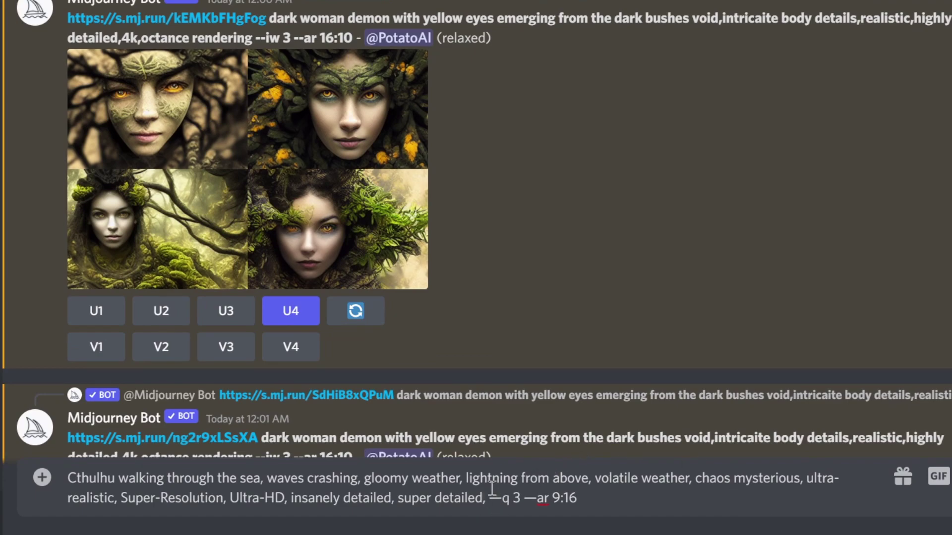
key(ctrl+a)
key(ctrl+x)
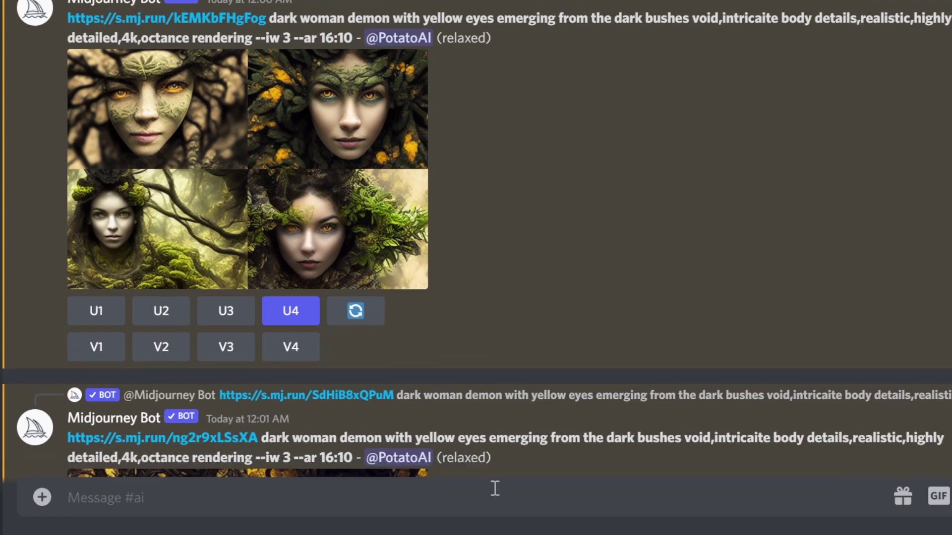
key(ctrl+v)
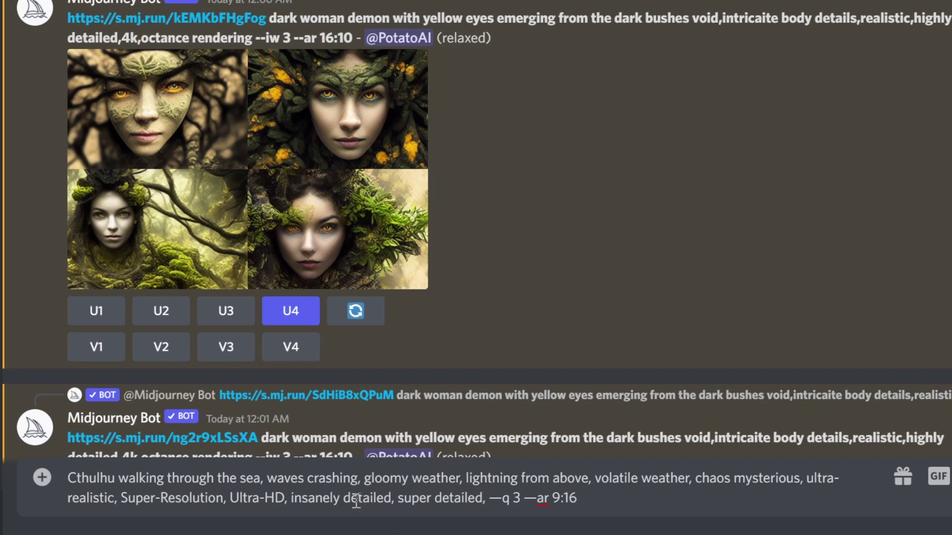
drag(490, 496, 498, 496)
click(498, 496)
double_click(72, 477)
click(72, 477)
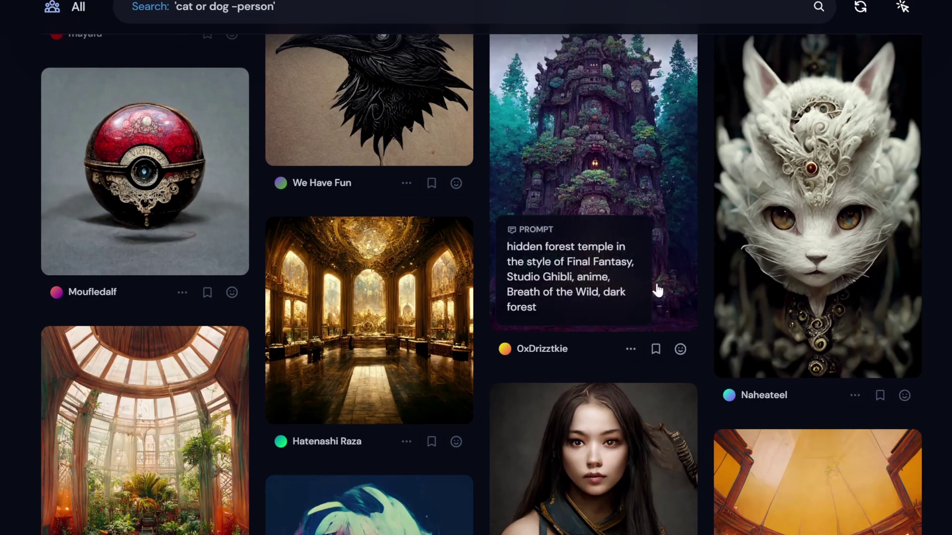
Open the Kyoto cherry-blossom post to read its Studio Ghibli-style prompt and size
scroll(655, 291, up, 10)
scroll(549, 287, up, 10)
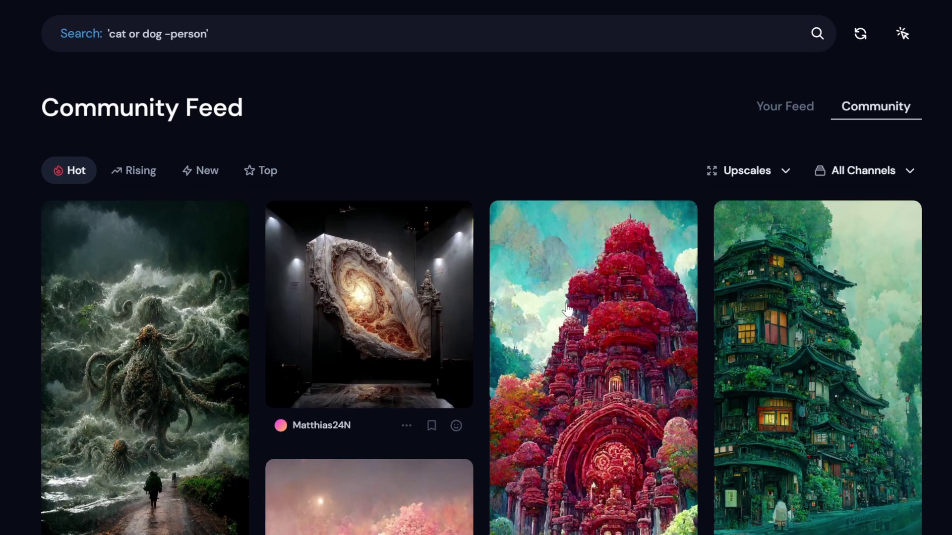
scroll(565, 305, down, 3)
scroll(446, 330, down, 2)
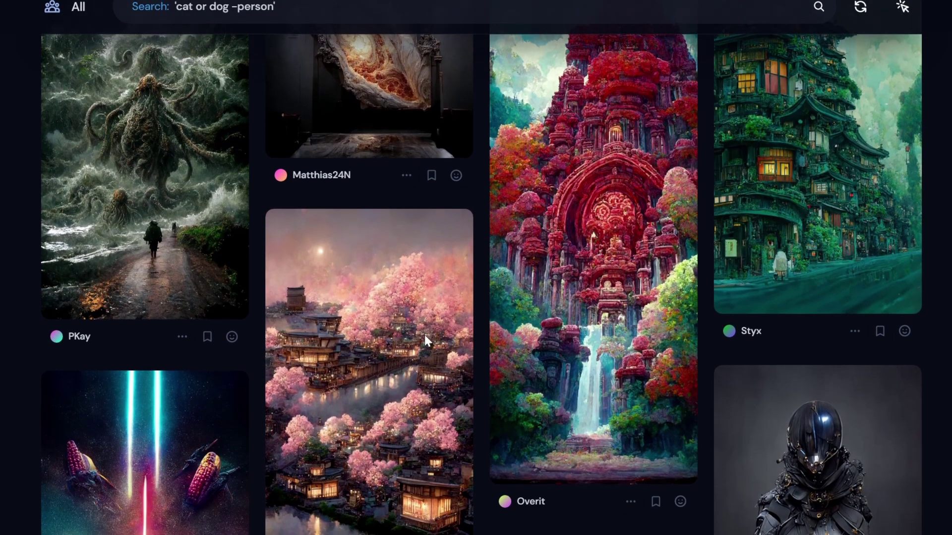
click(403, 332)
scroll(473, 347, down, 3)
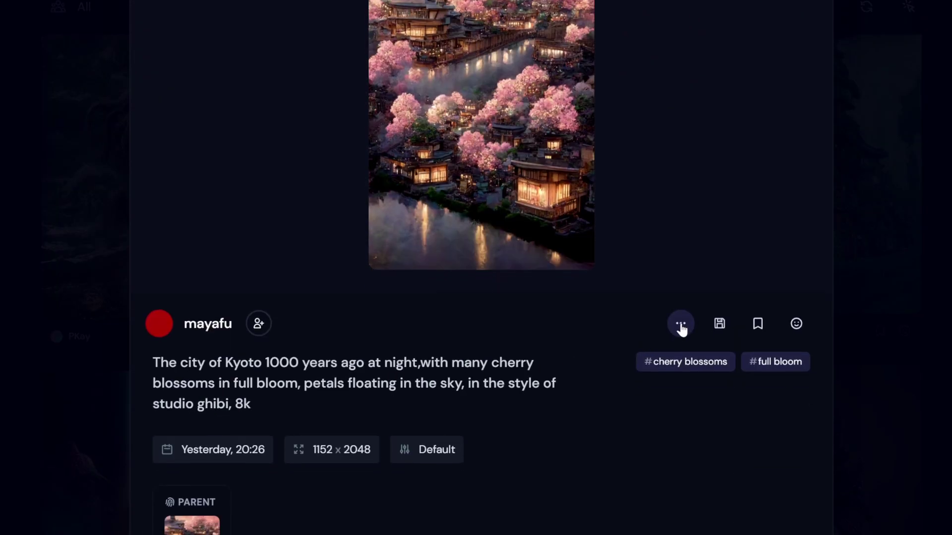
Follow the Kyoto image's parent posts back to the original four-image cherry-blossom grid
click(680, 326)
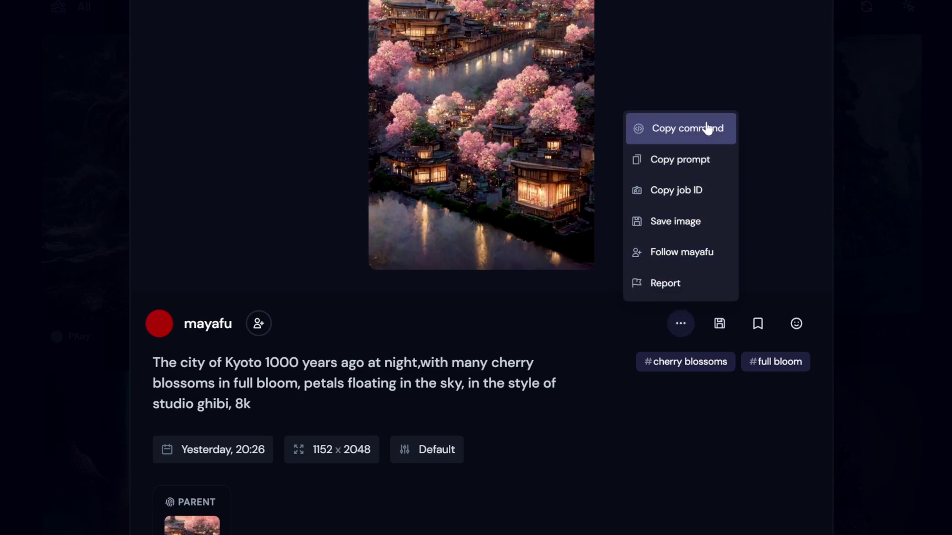
scroll(362, 340, down, 3)
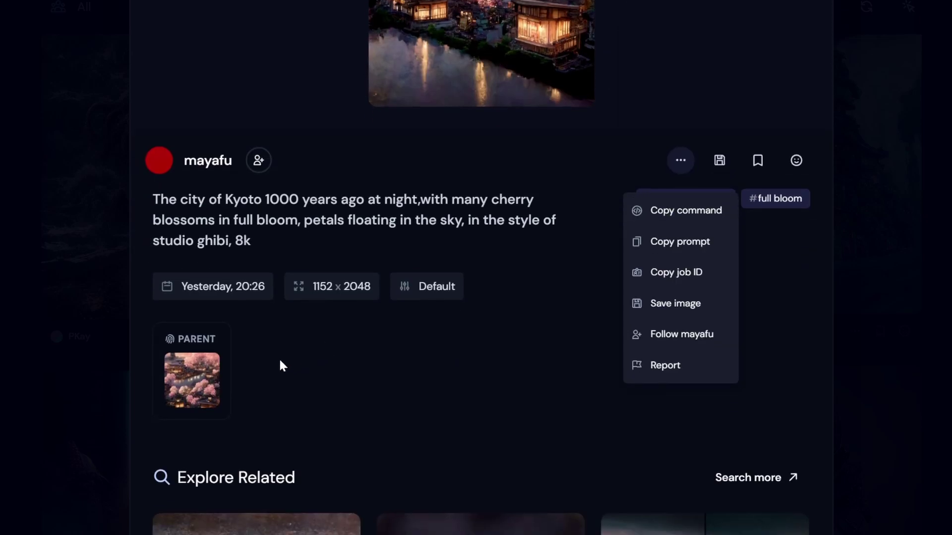
click(204, 385)
click(204, 384)
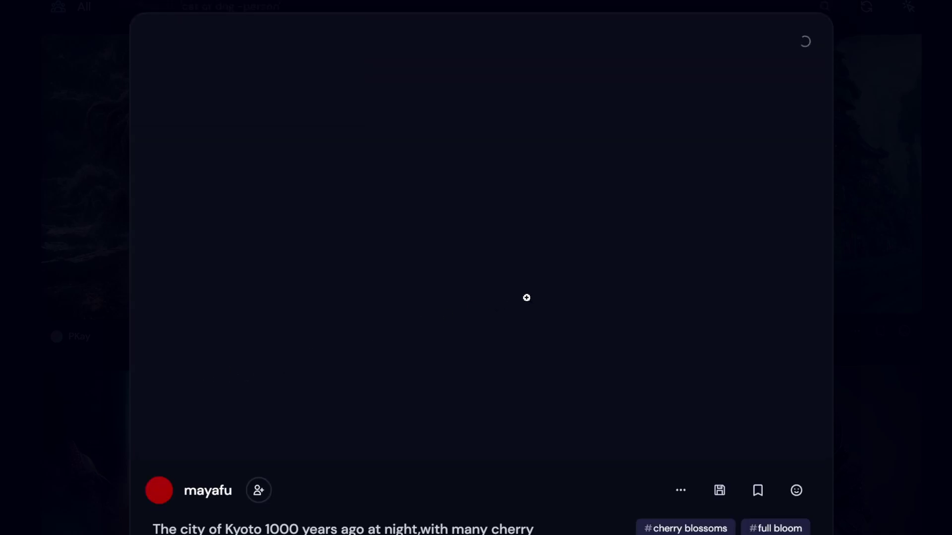
scroll(429, 263, down, 4)
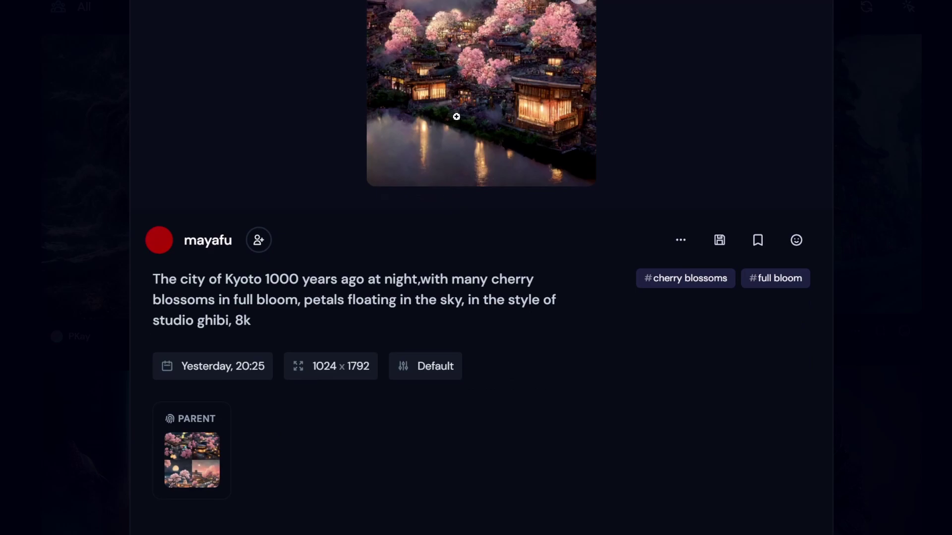
click(199, 455)
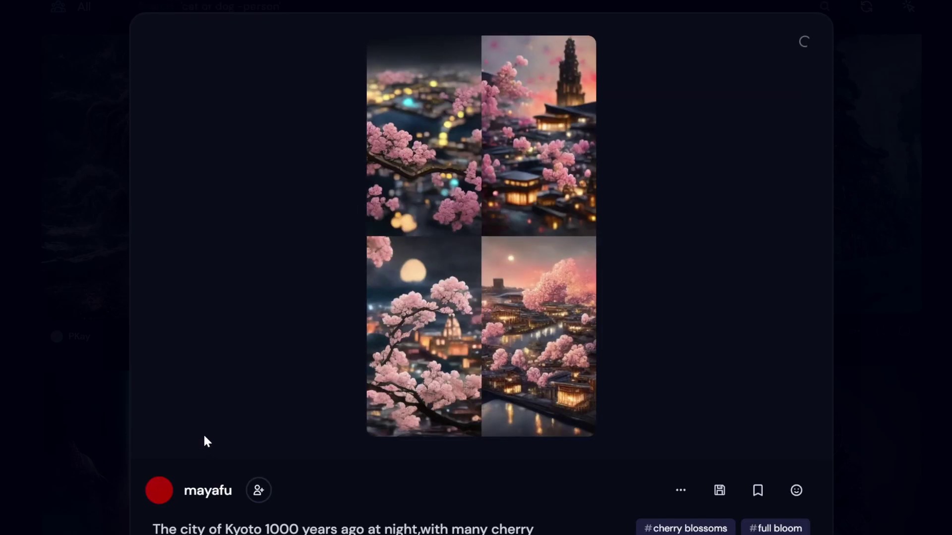
Close the post details and scroll further down the 'cat or dog -person' feed
scroll(453, 305, down, 2)
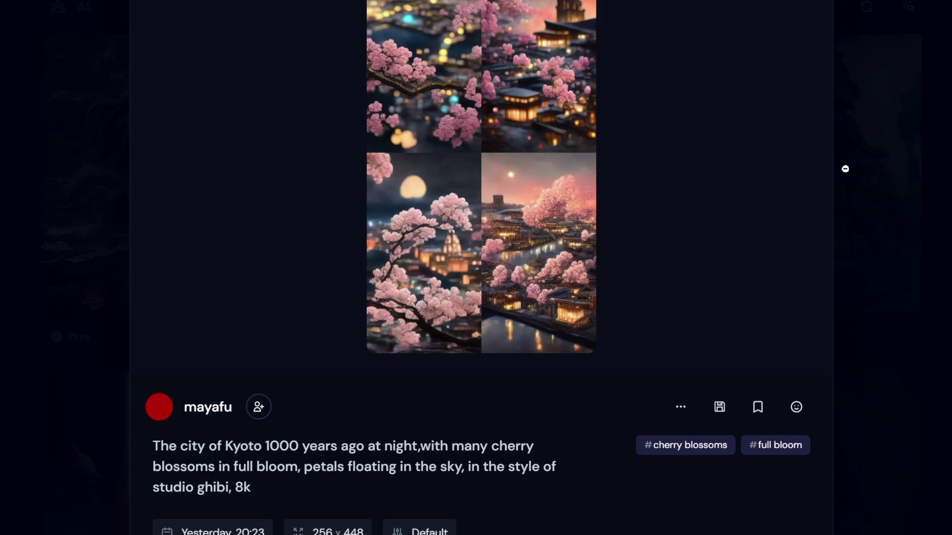
click(875, 170)
mouse_move(601, 204)
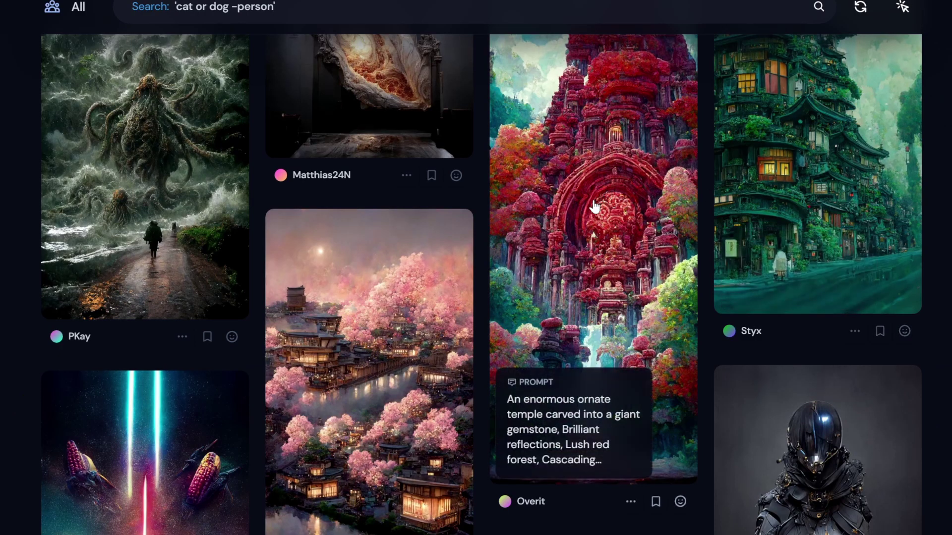
scroll(581, 218, down, 8)
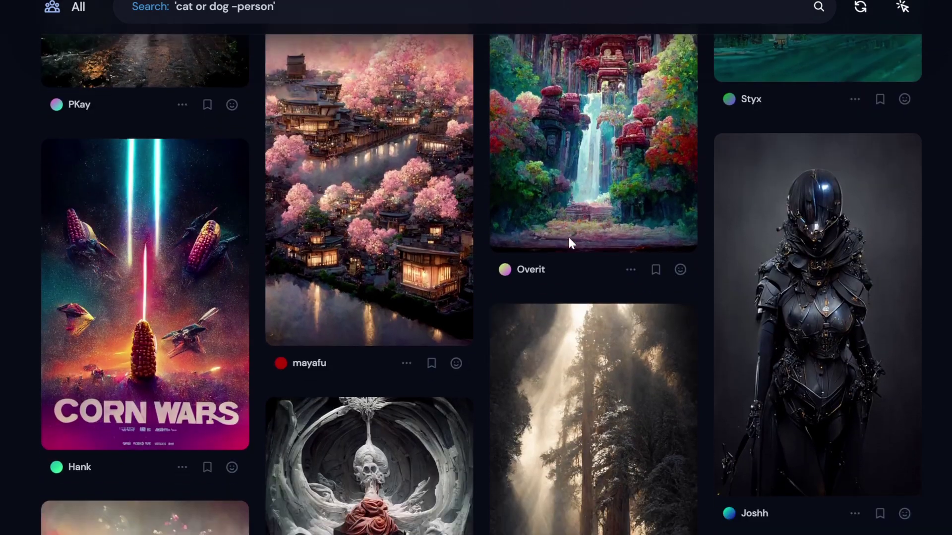
scroll(560, 249, down, 2)
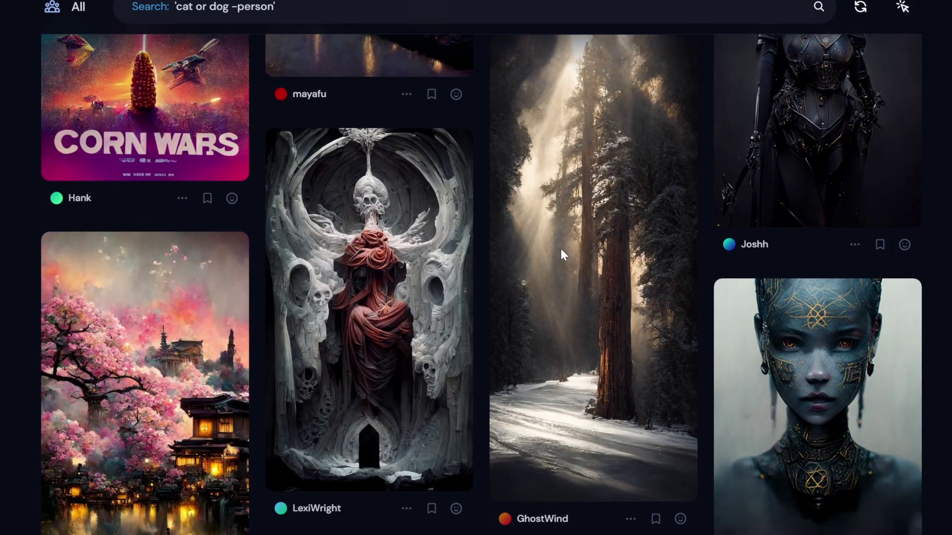